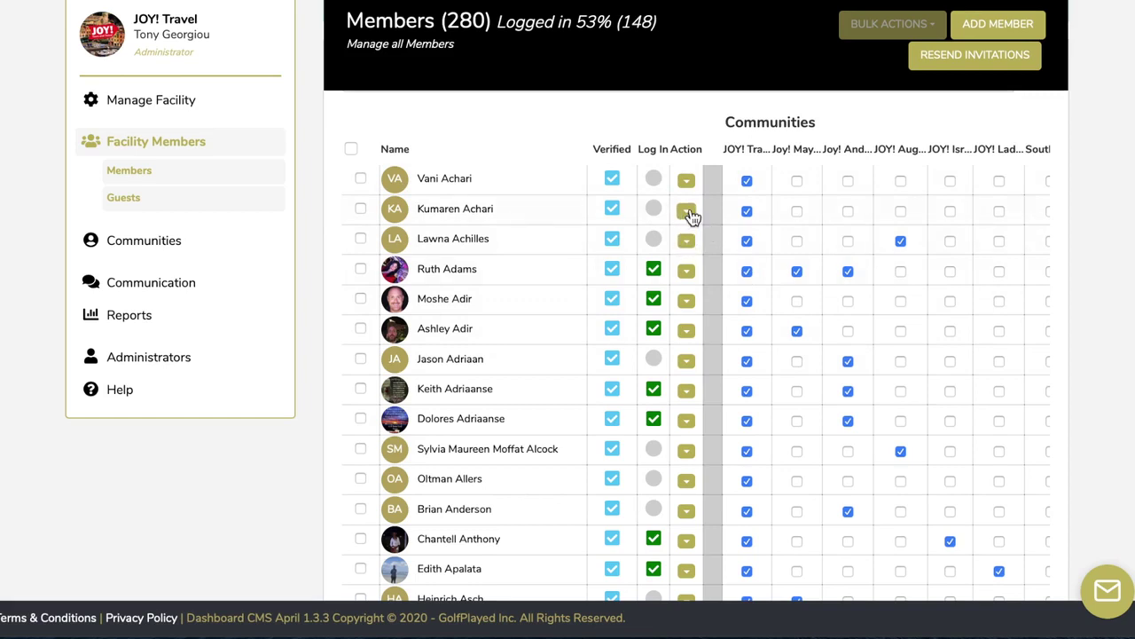
# Look at the administrator roles for the sixth member, then dismiss the dialog without changes
pyautogui.click(688, 334)
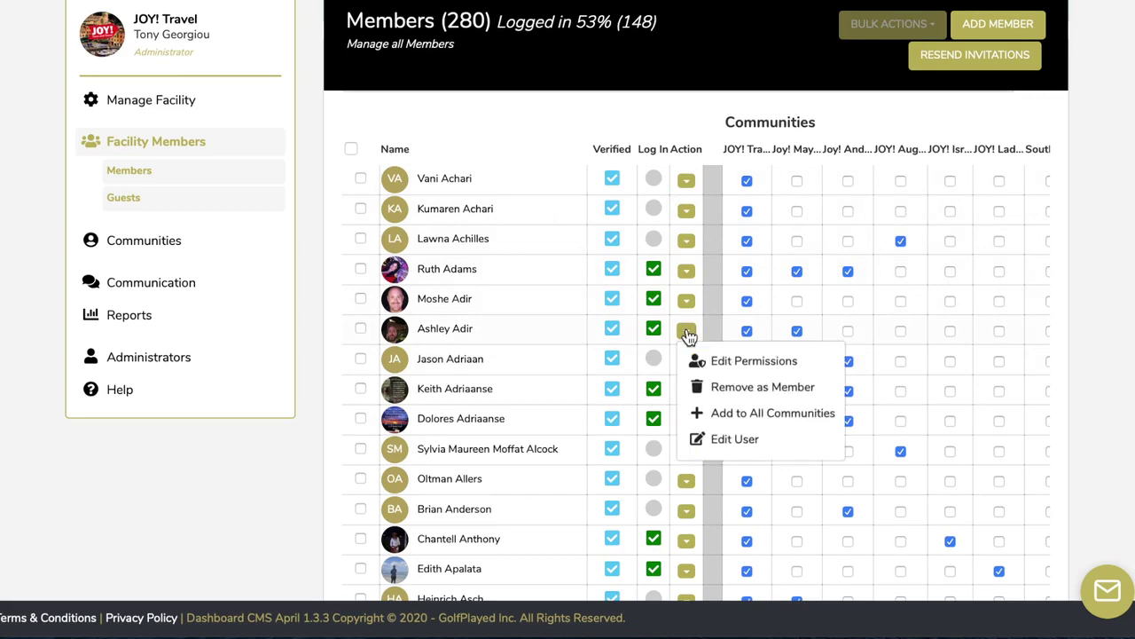
pyautogui.click(736, 364)
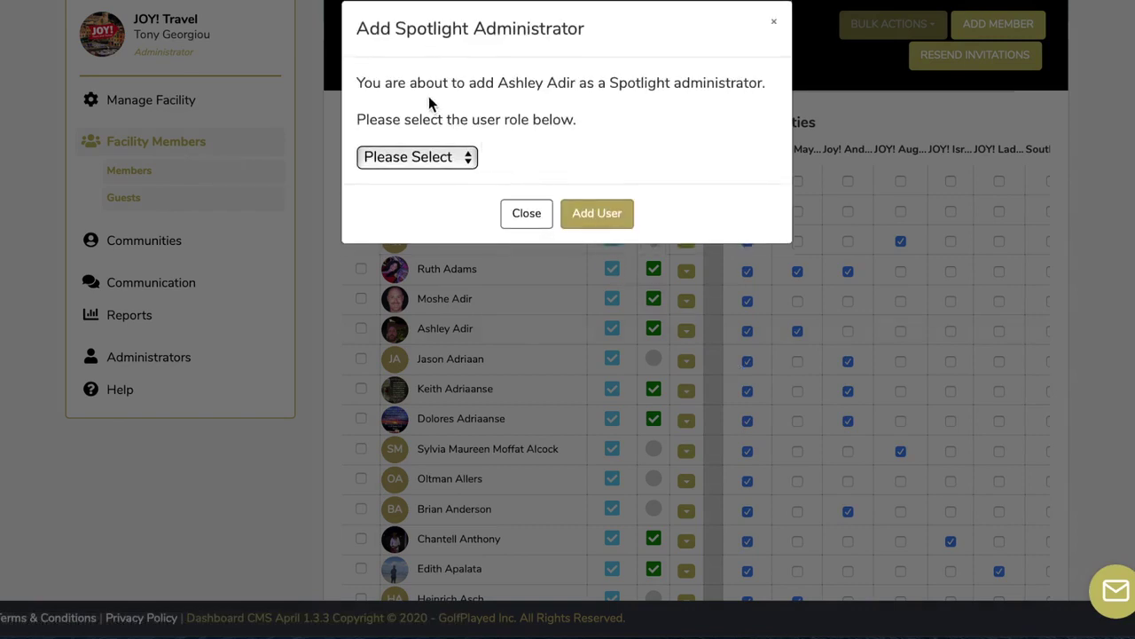
pyautogui.click(472, 160)
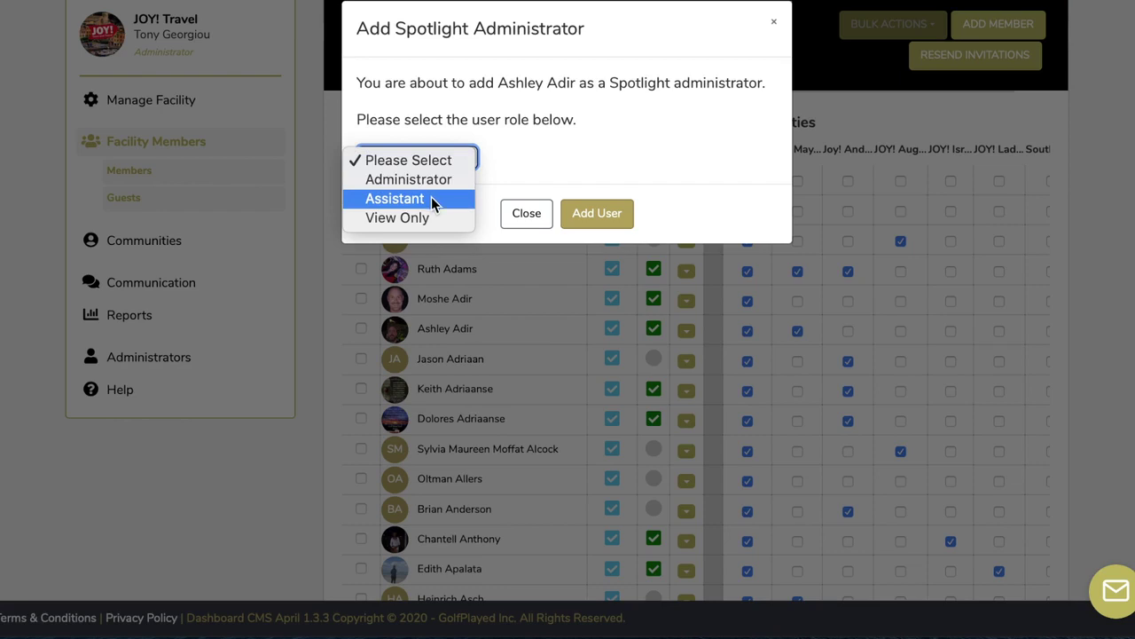
pyautogui.click(528, 218)
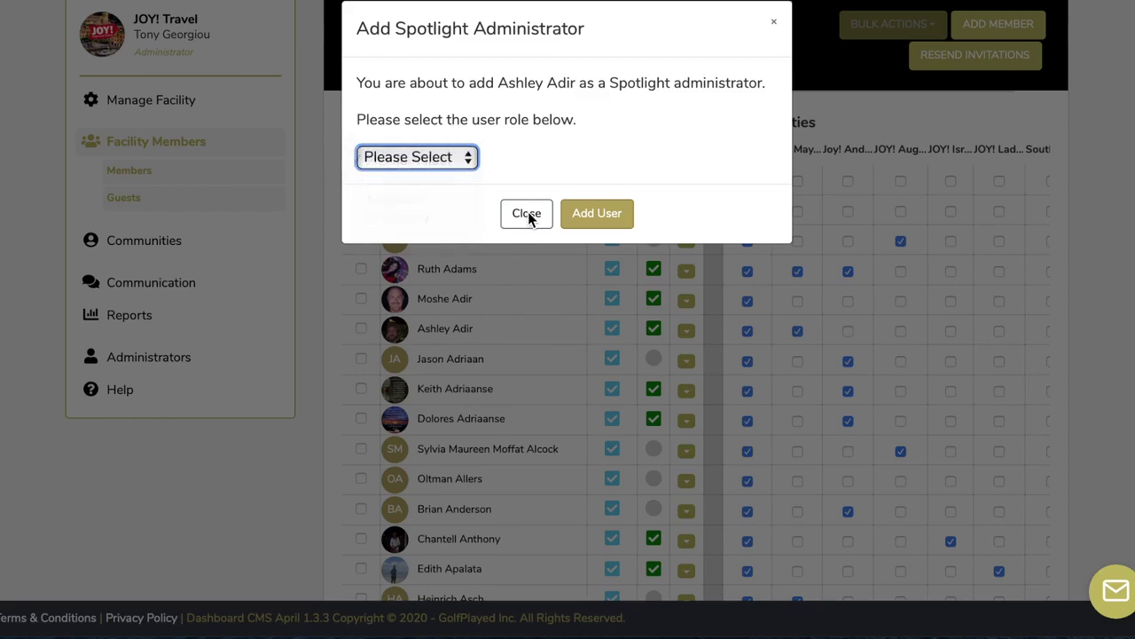
pyautogui.click(775, 26)
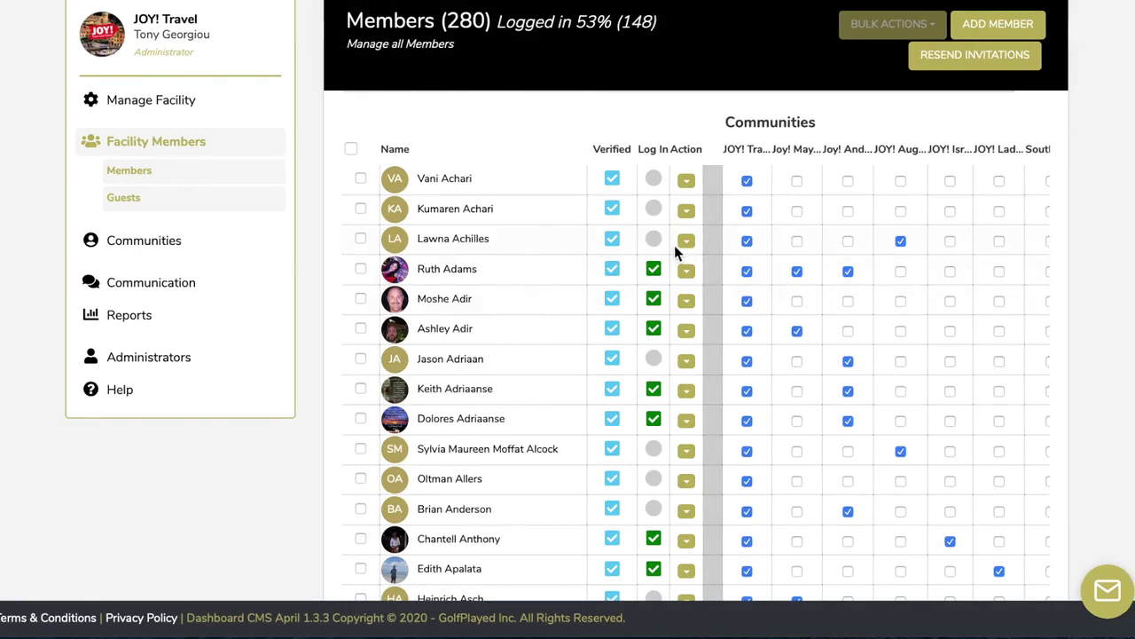
# Confirm the Members list shows 300 records per page
pyautogui.scroll(-15, 674, 245)
pyautogui.scroll(-20, 675, 246)
pyautogui.scroll(-20, 674, 245)
pyautogui.scroll(-20, 674, 245)
pyautogui.scroll(-20, 674, 245)
pyautogui.scroll(-15, 674, 245)
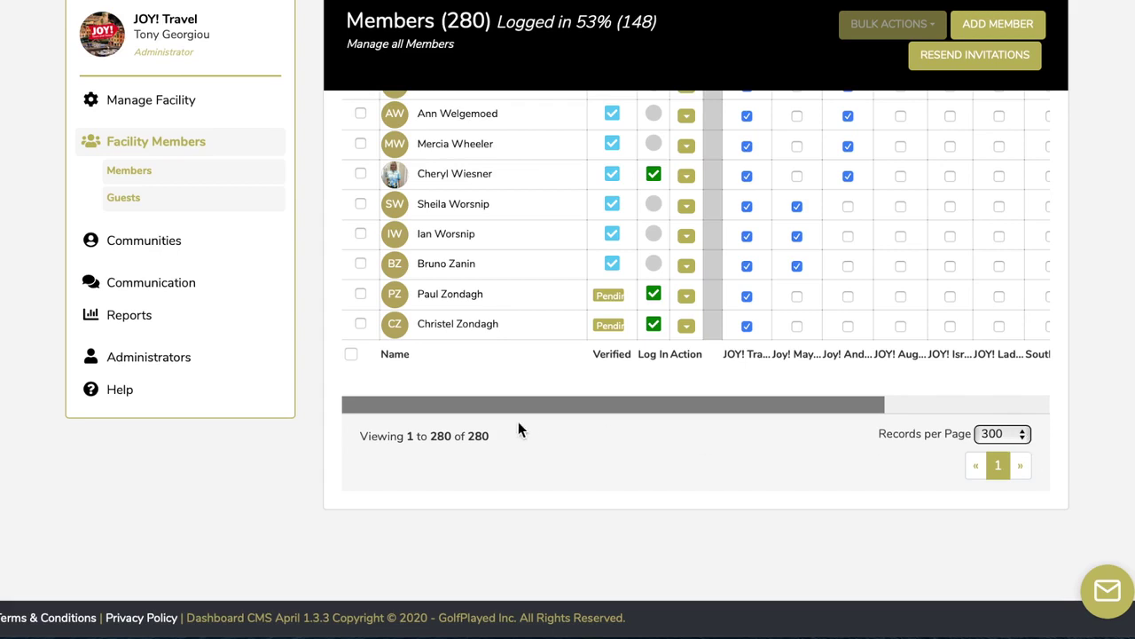
pyautogui.click(1020, 434)
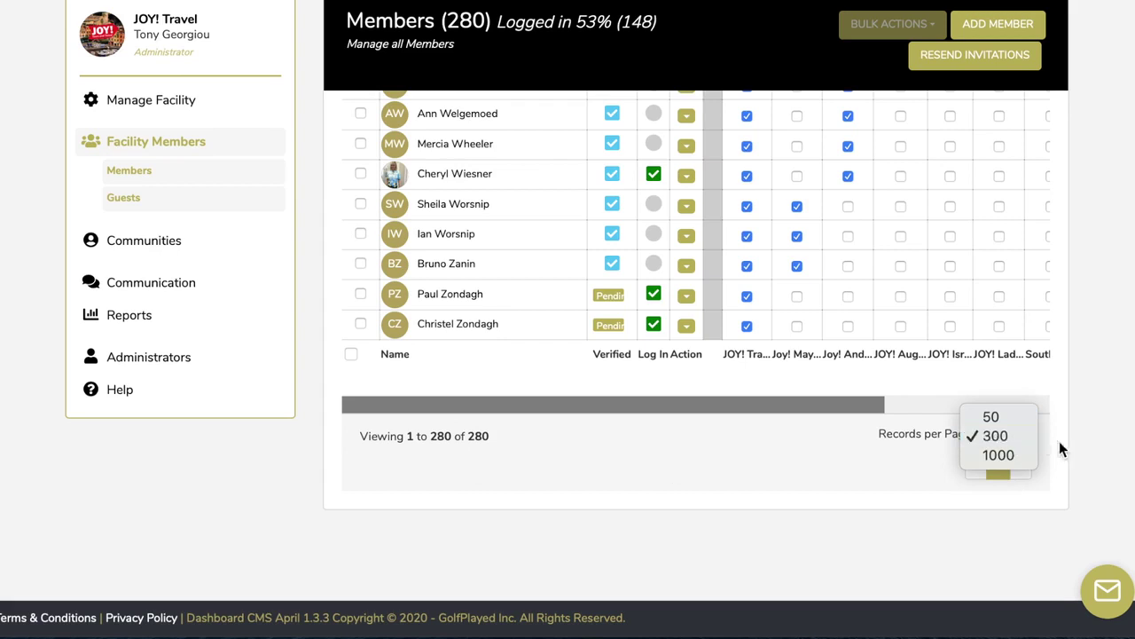
pyautogui.click(1084, 432)
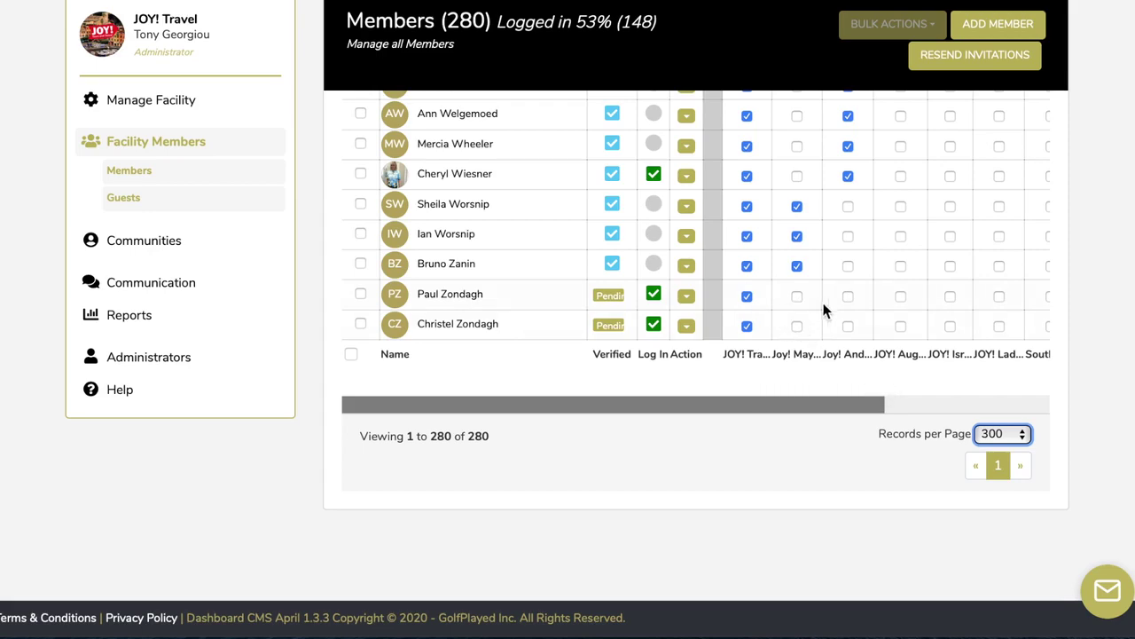
# Search the Add a Member panel for the member's e-mail address
pyautogui.scroll(20, 826, 315)
pyautogui.scroll(20, 826, 316)
pyautogui.scroll(20, 826, 316)
pyautogui.scroll(20, 826, 324)
pyautogui.scroll(20, 826, 324)
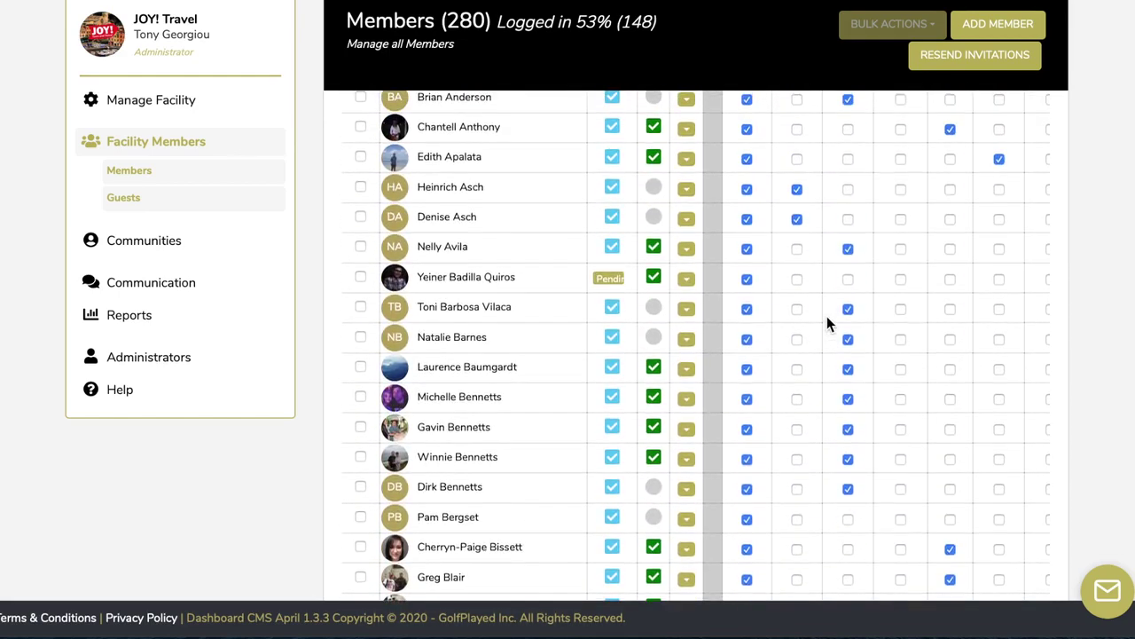
pyautogui.scroll(5, 827, 316)
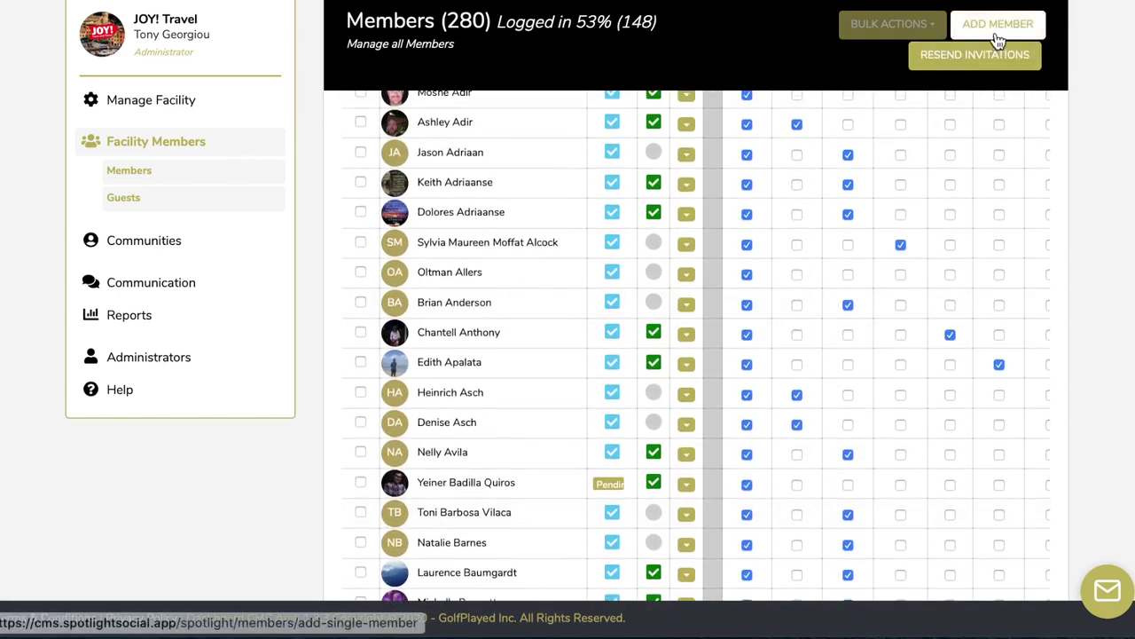
pyautogui.scroll(5, 723, 314)
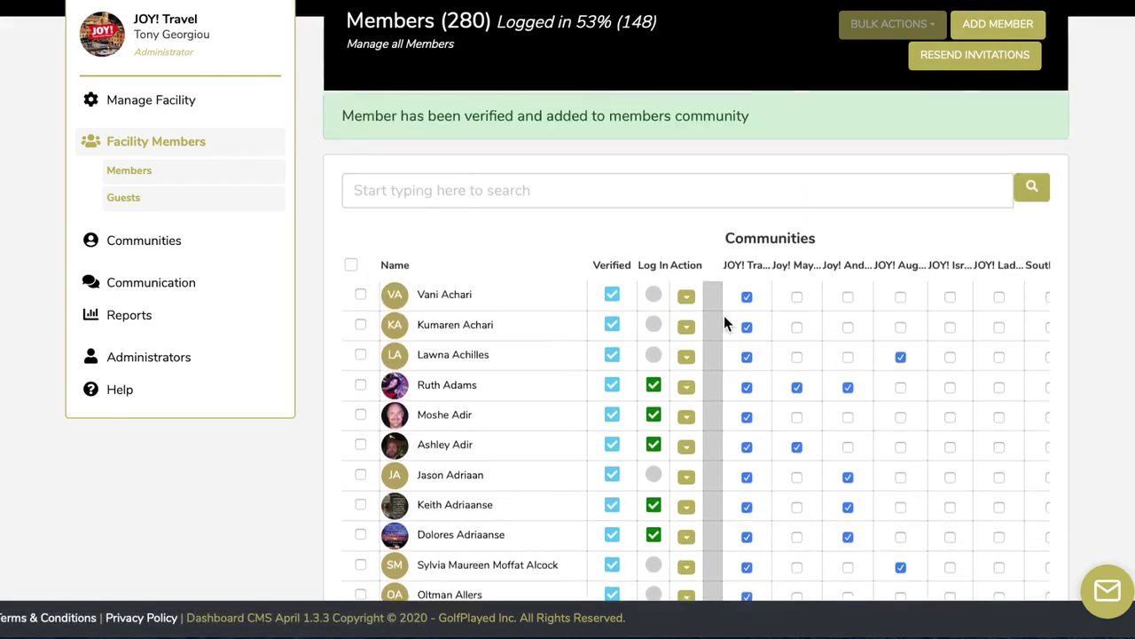
pyautogui.scroll(2, 724, 316)
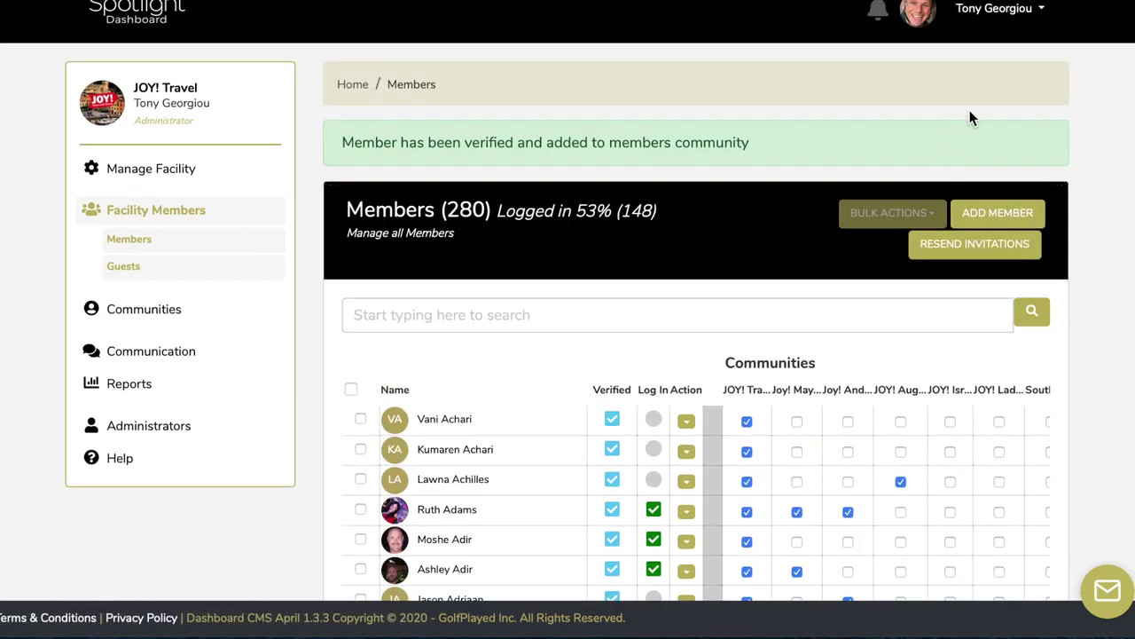
pyautogui.click(1007, 213)
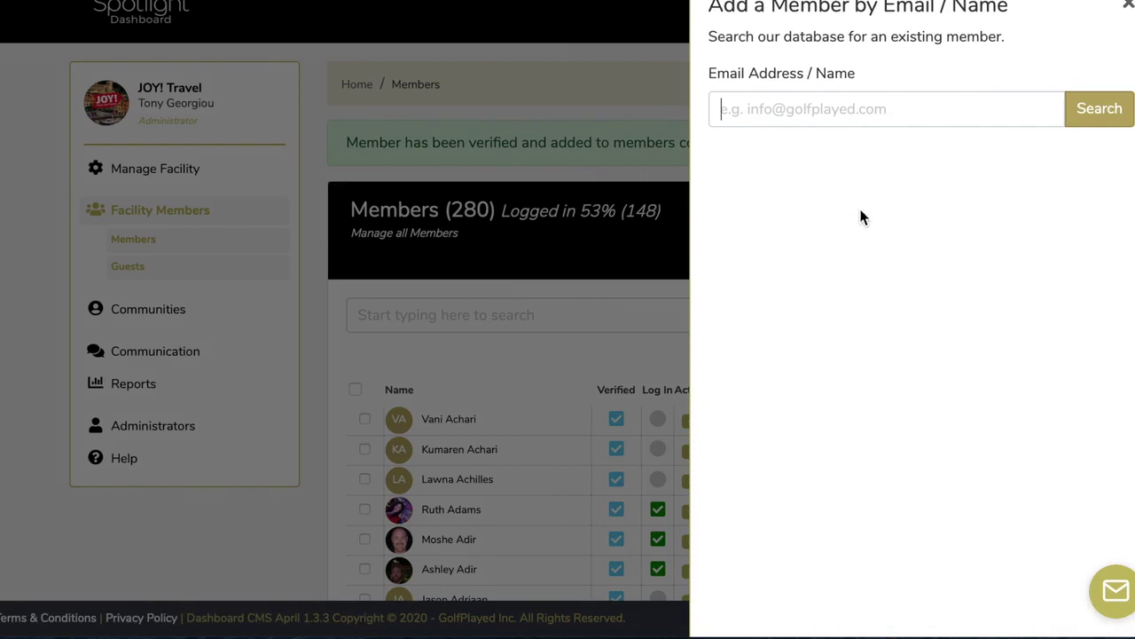
pyautogui.click(897, 109)
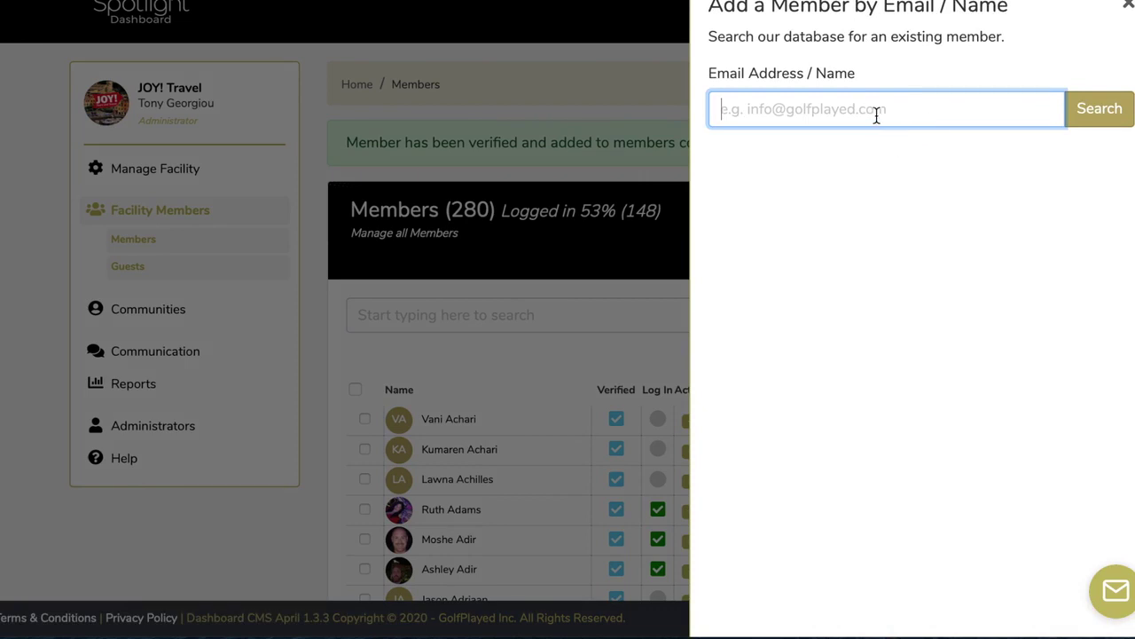
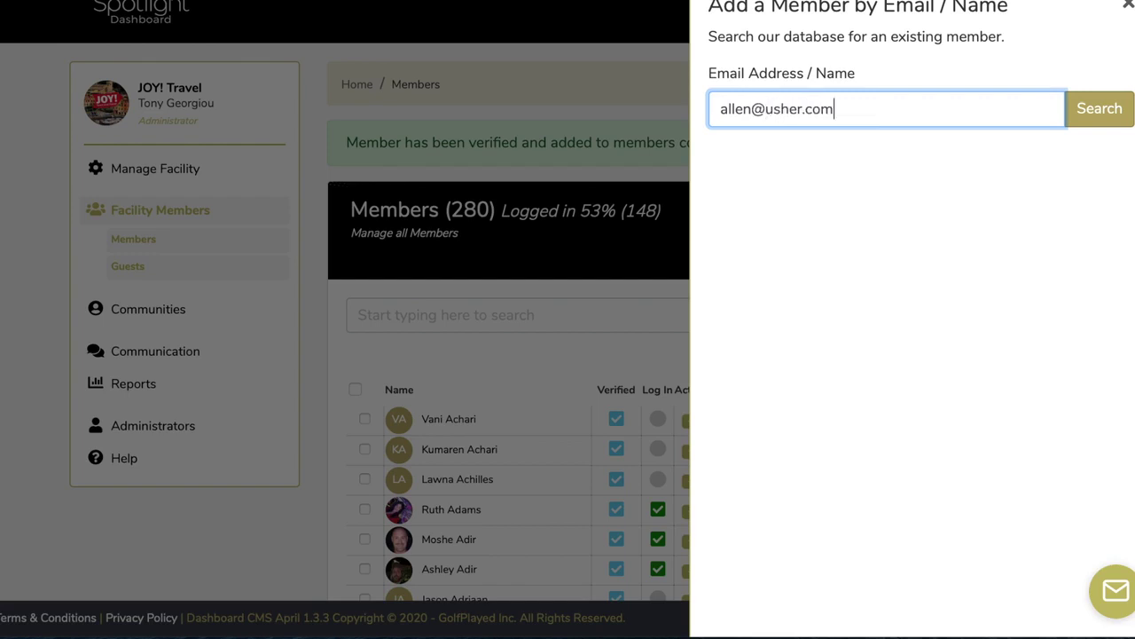
pyautogui.click(1096, 110)
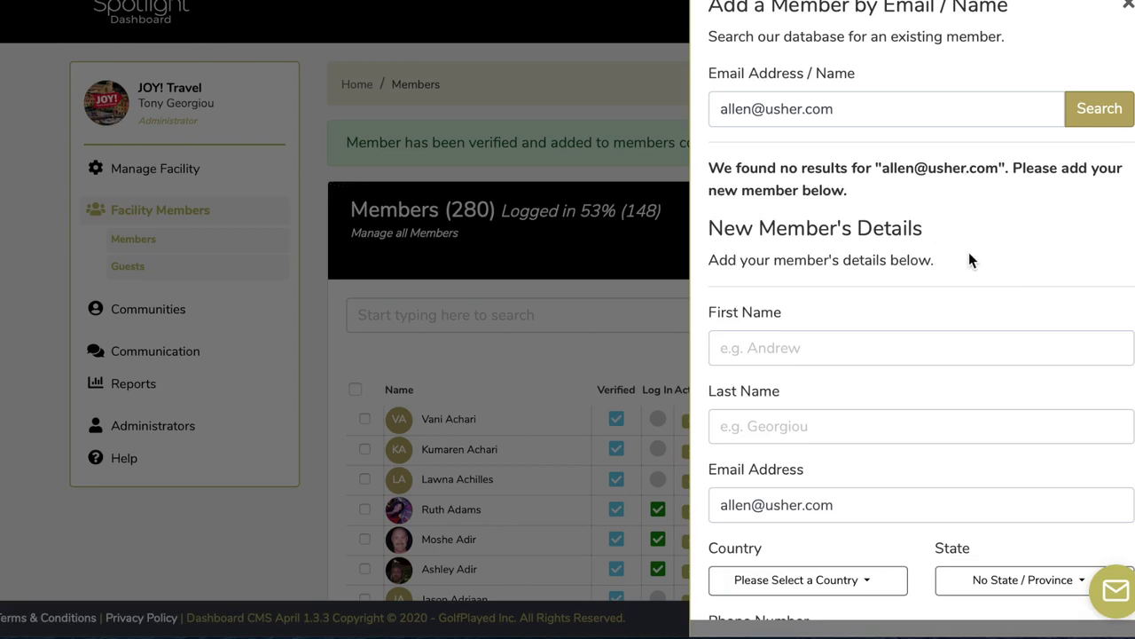
# Review the search results and close the add-member form without saving
pyautogui.scroll(-2, 969, 252)
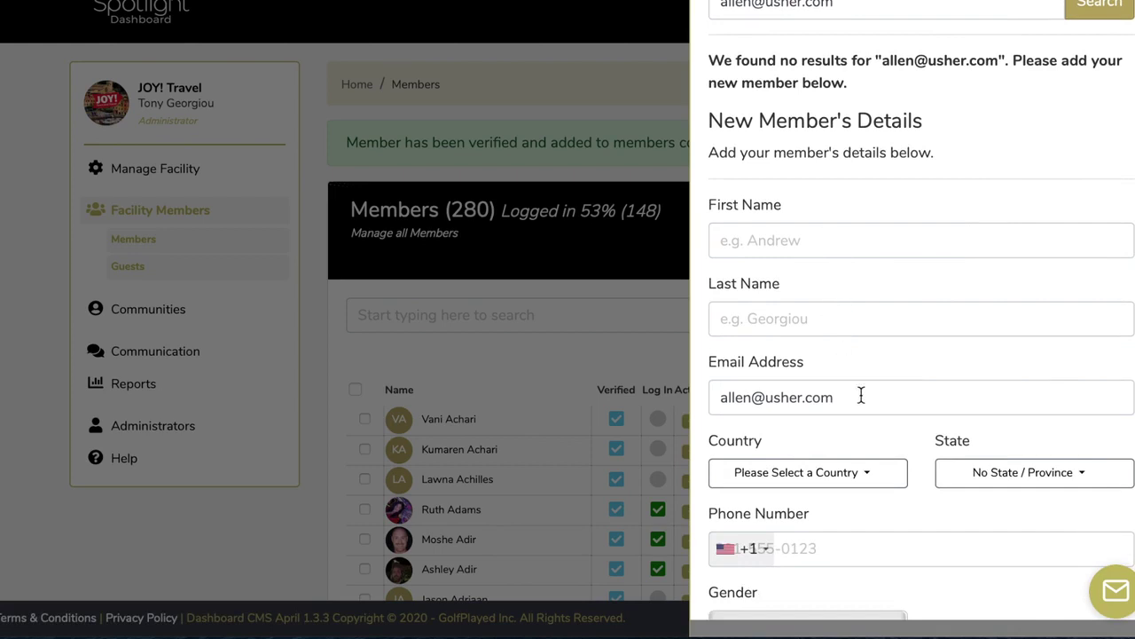
pyautogui.scroll(-3, 860, 395)
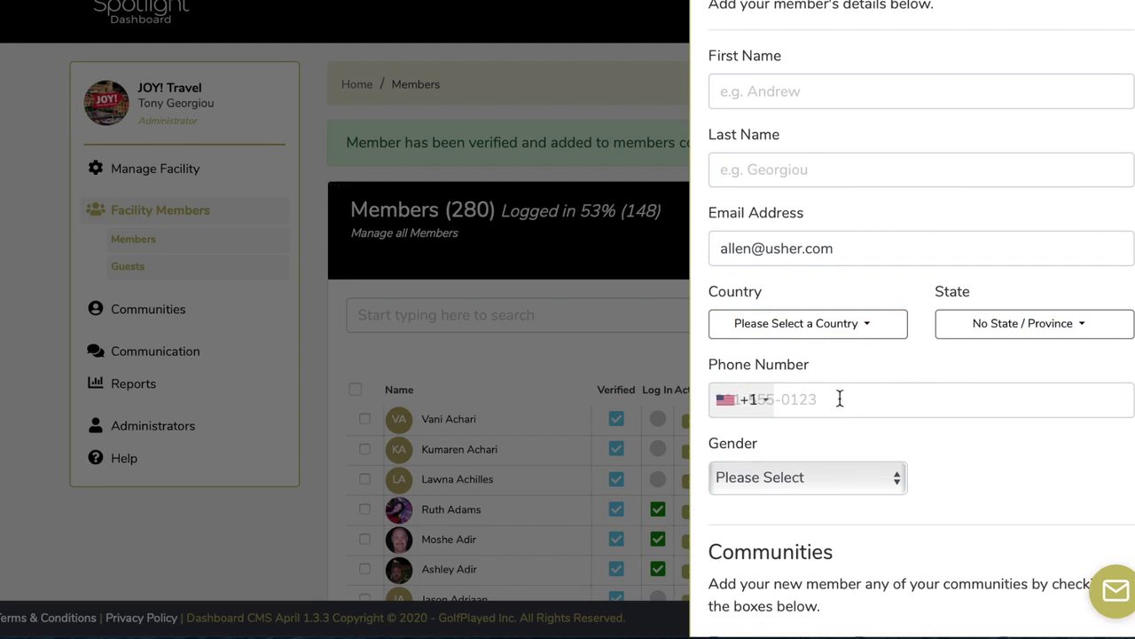
pyautogui.scroll(-6, 921, 476)
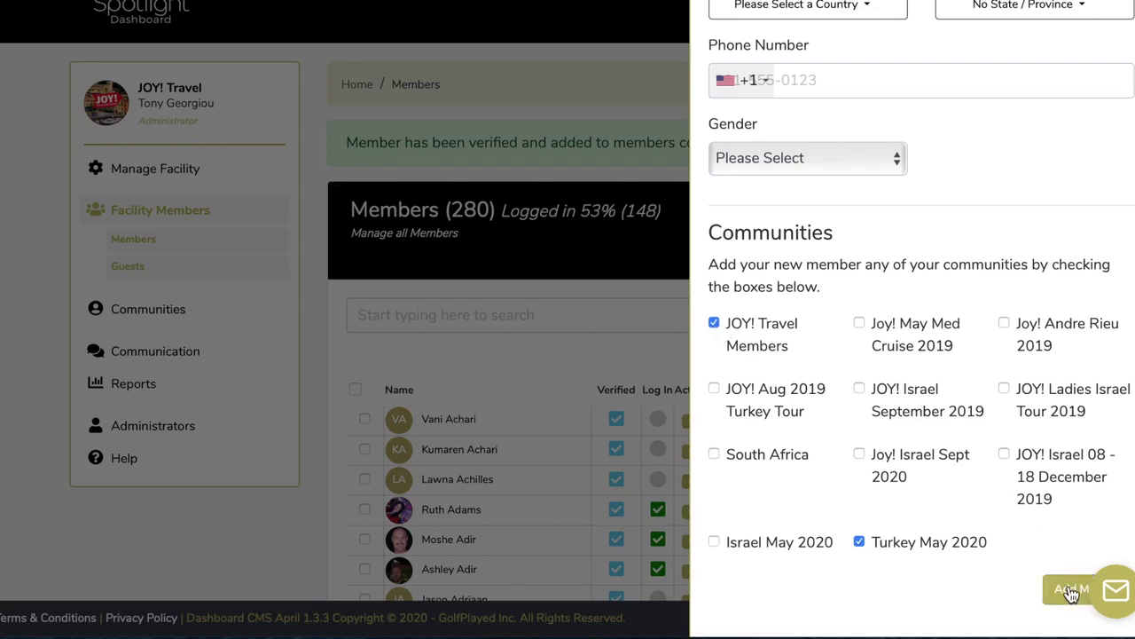
pyautogui.scroll(7, 979, 338)
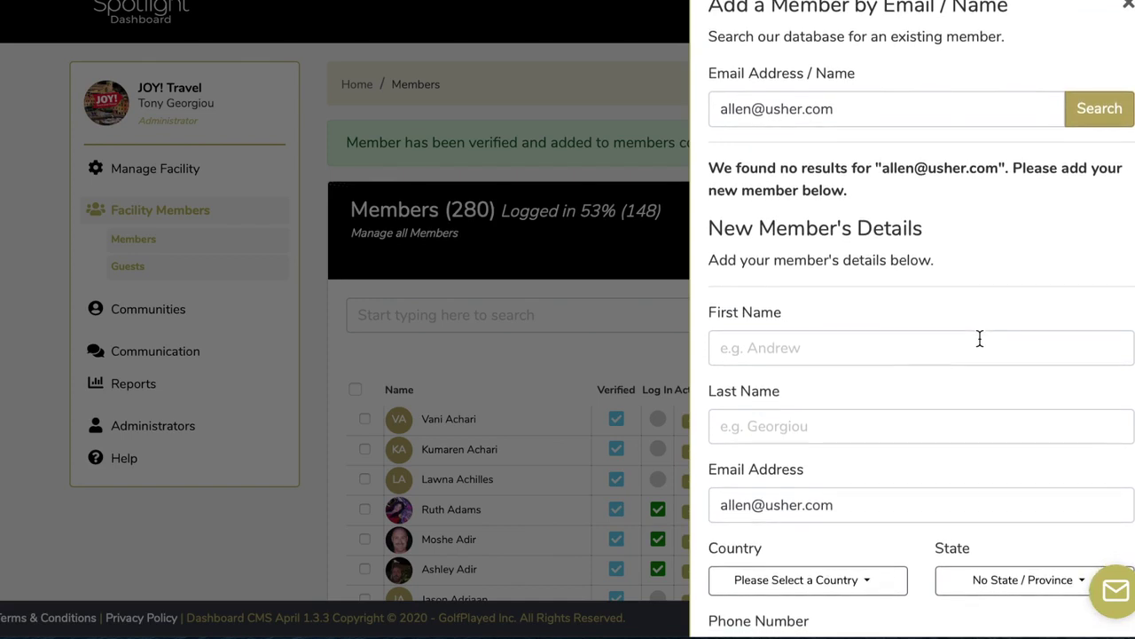
pyautogui.click(1129, 11)
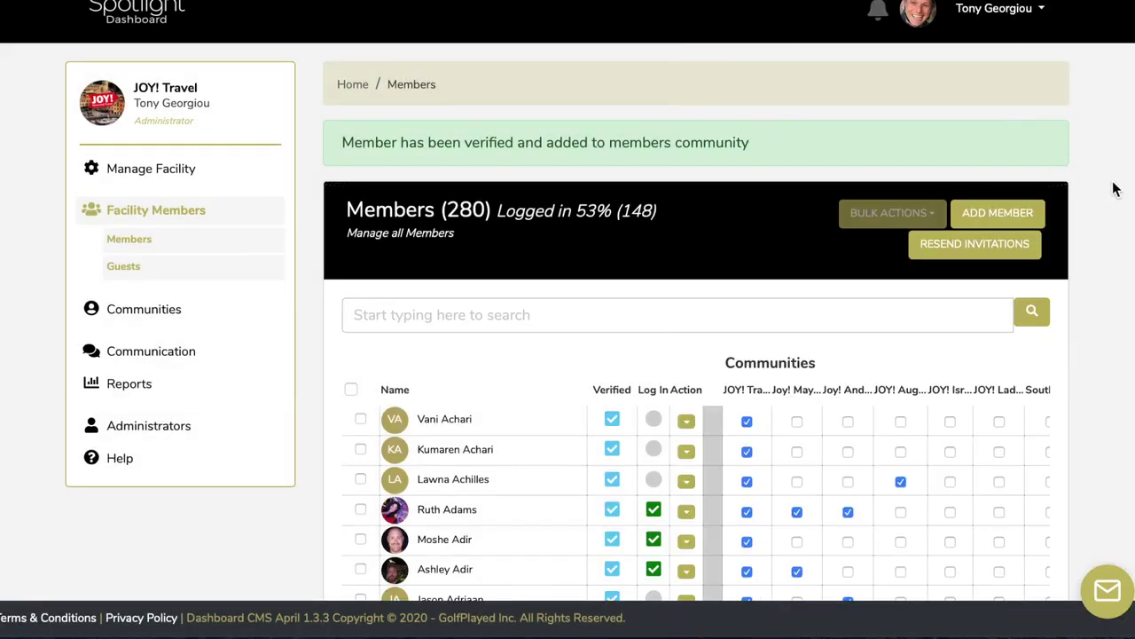
# Search again with the corrected e-mail address, see 'Already a Member', and close the panel
pyautogui.click(1012, 215)
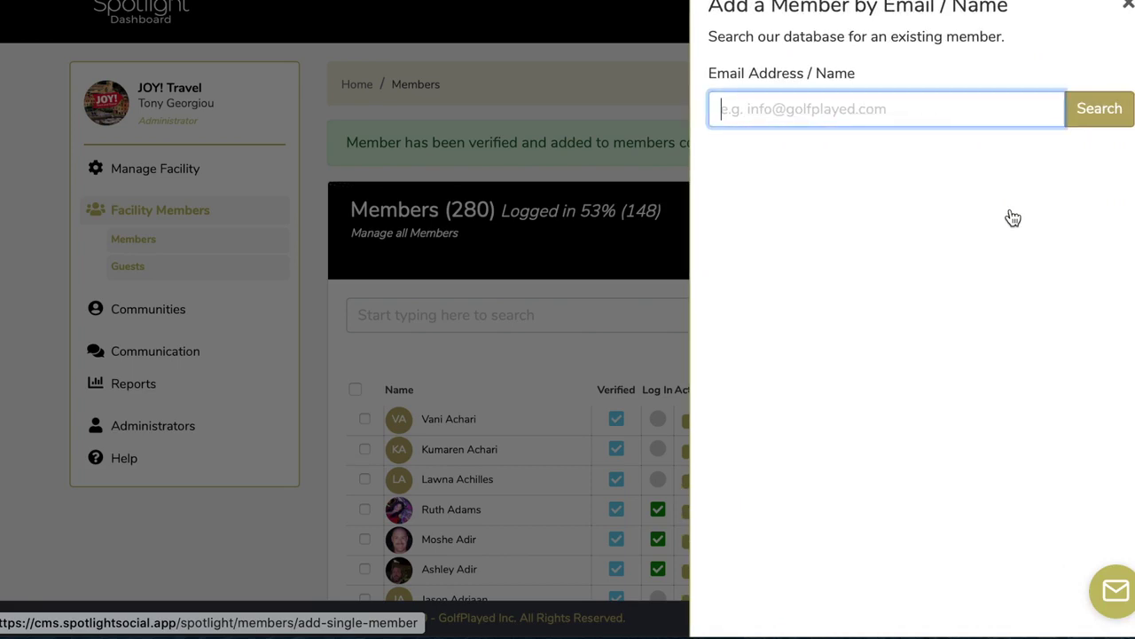
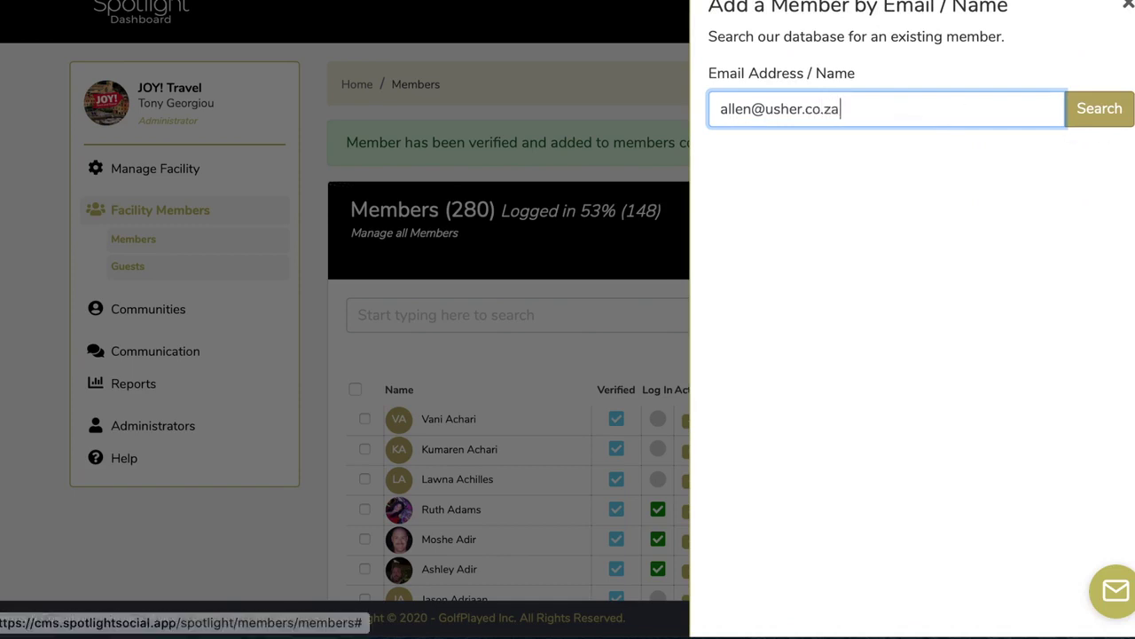
pyautogui.click(1107, 117)
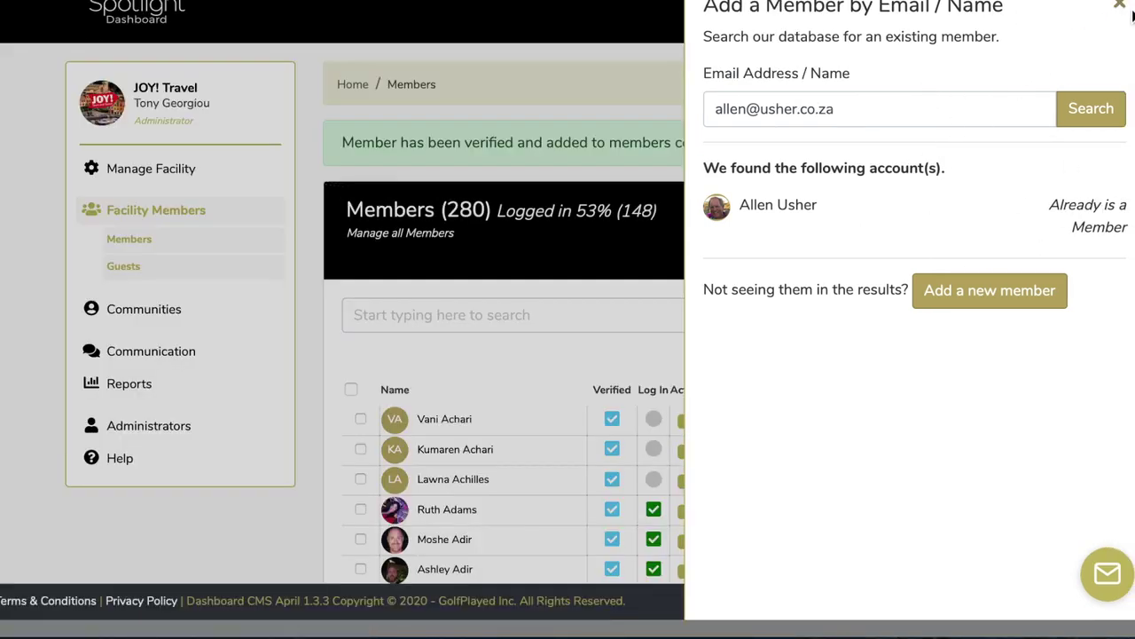
pyautogui.click(1129, 5)
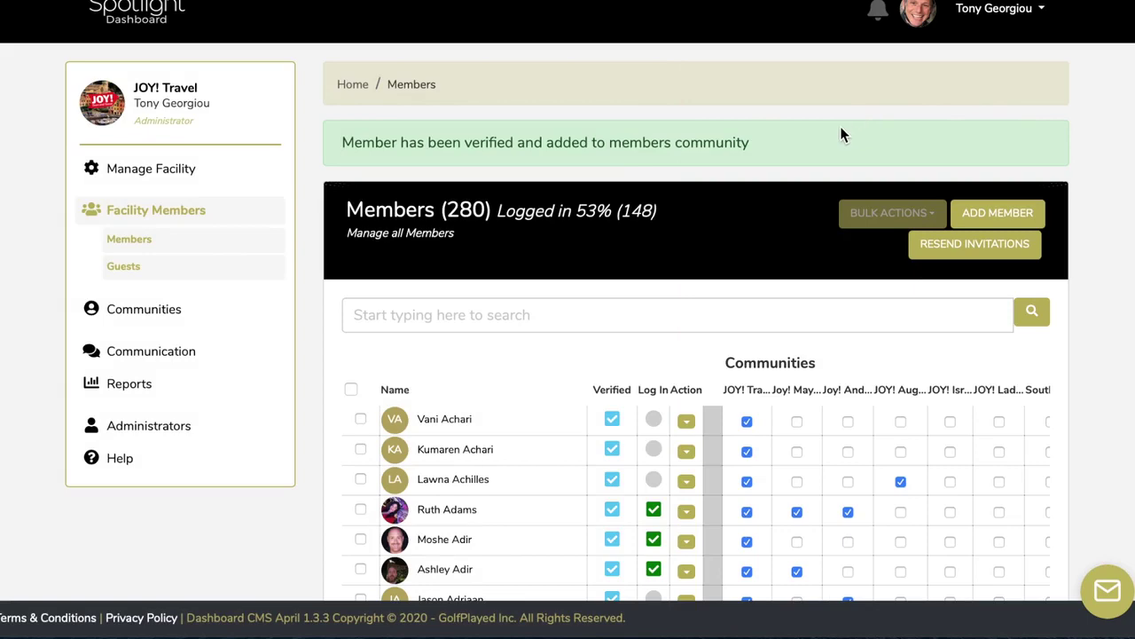
# Tick the member rows and choose 'Send email + notification to all selected members' from Bulk Actions
pyautogui.scroll(-3, 840, 135)
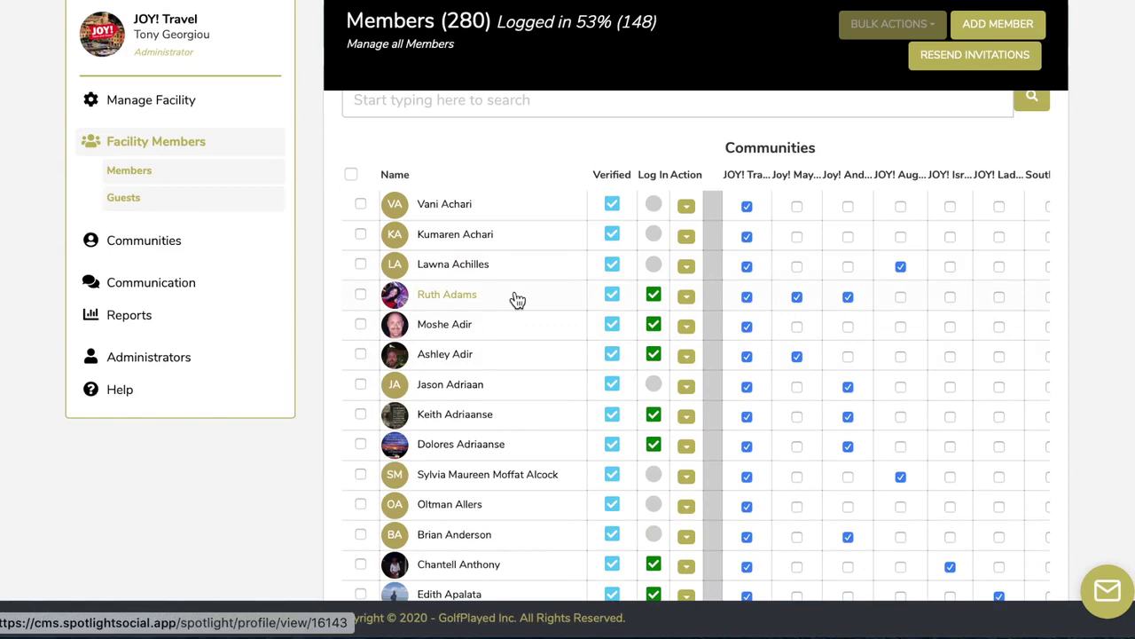
pyautogui.click(361, 325)
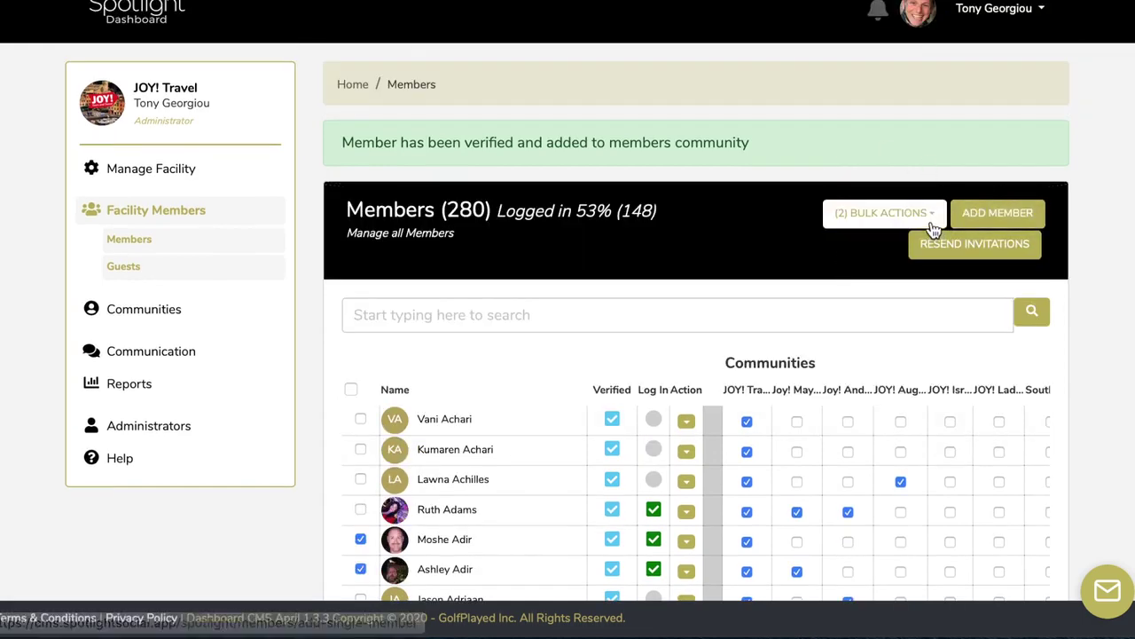
pyautogui.click(933, 218)
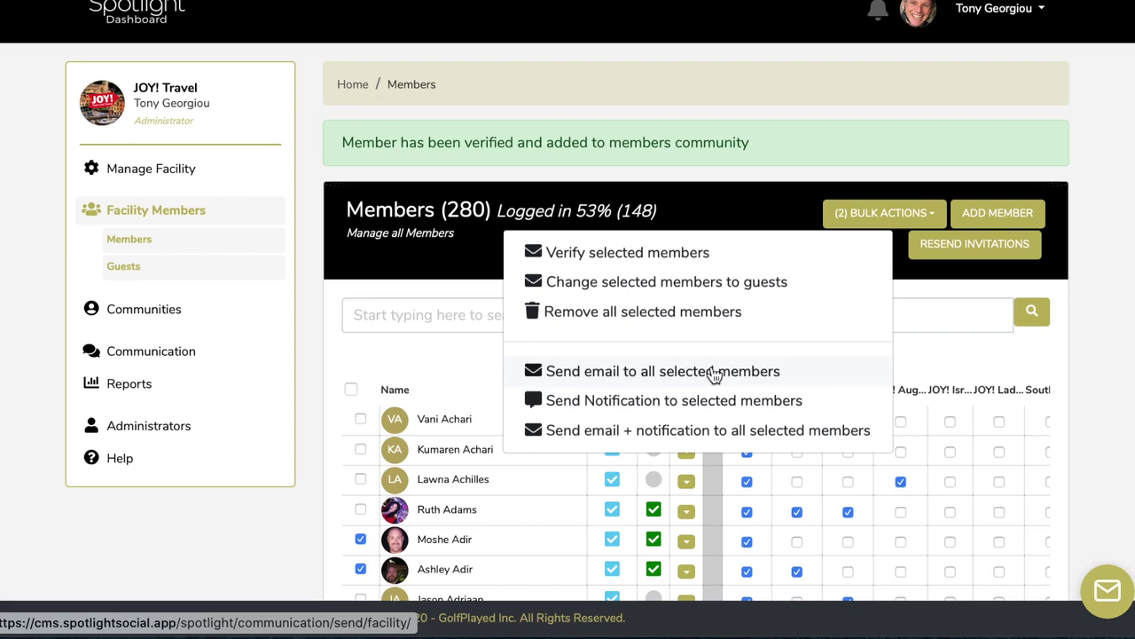
pyautogui.click(672, 429)
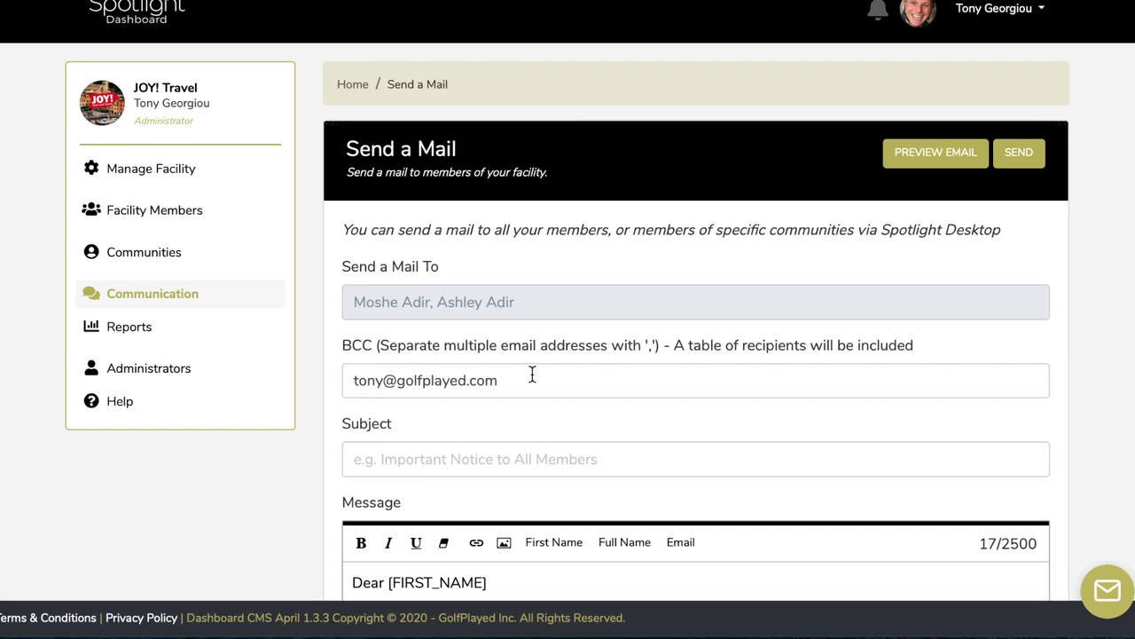
# Scroll down to the Message editor of the Send a Mail form
pyautogui.scroll(-3, 532, 374)
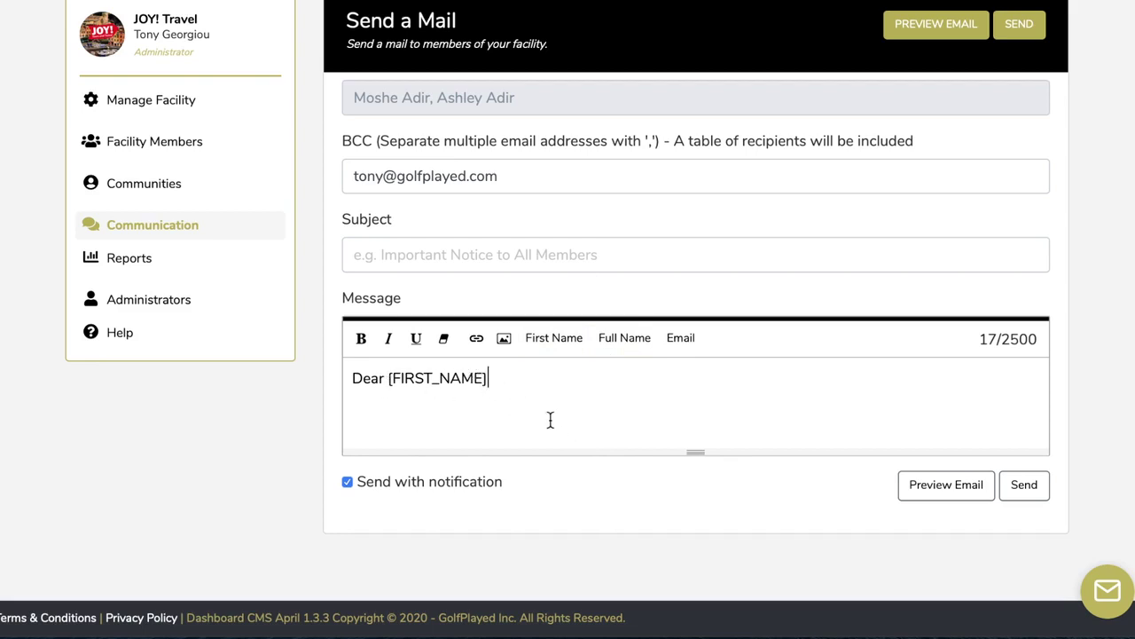
# Add 'This is a test Message. How are you doing [FIRST_NAME]' and 'Please verify that this is your correct email address [EMAIL]'
pyautogui.press('Return')
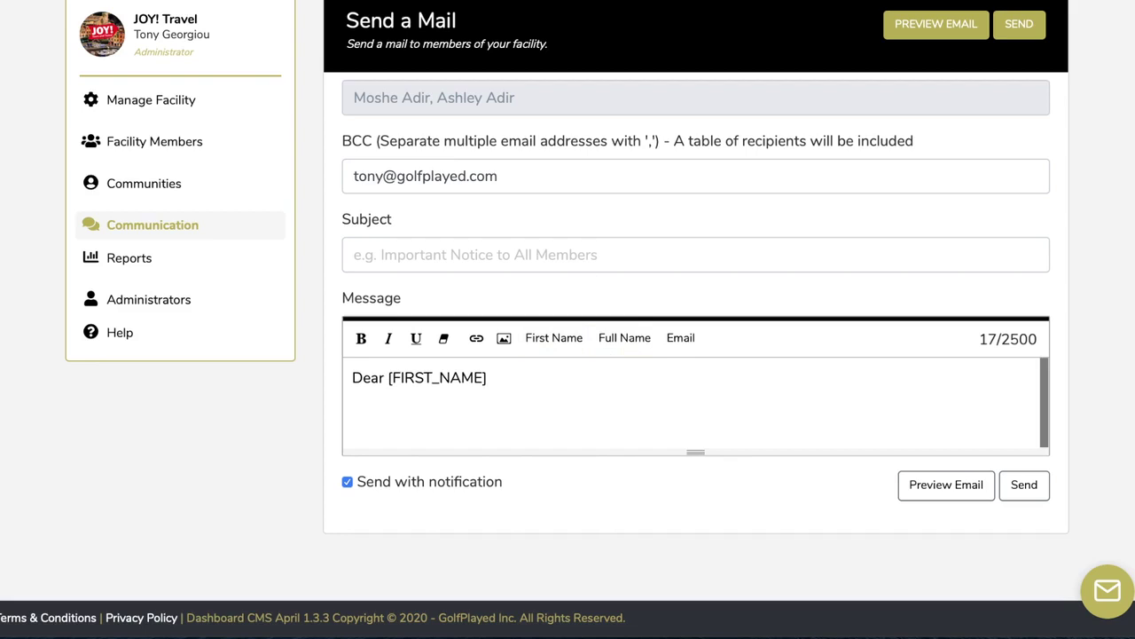
pyautogui.write('This is a test Message.')
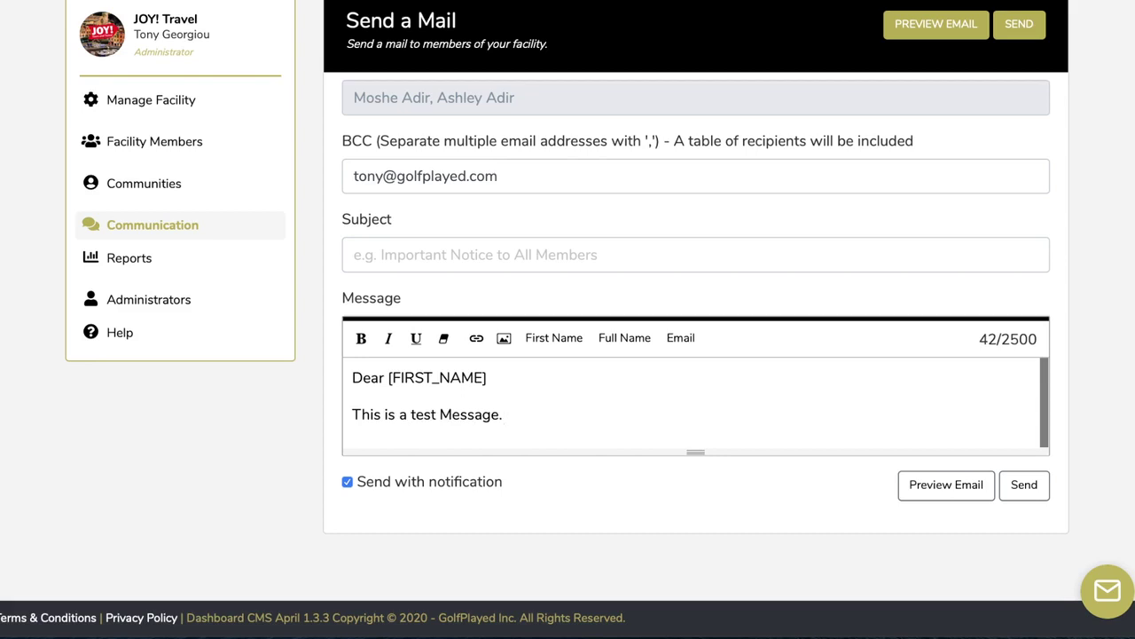
pyautogui.write('How are you')
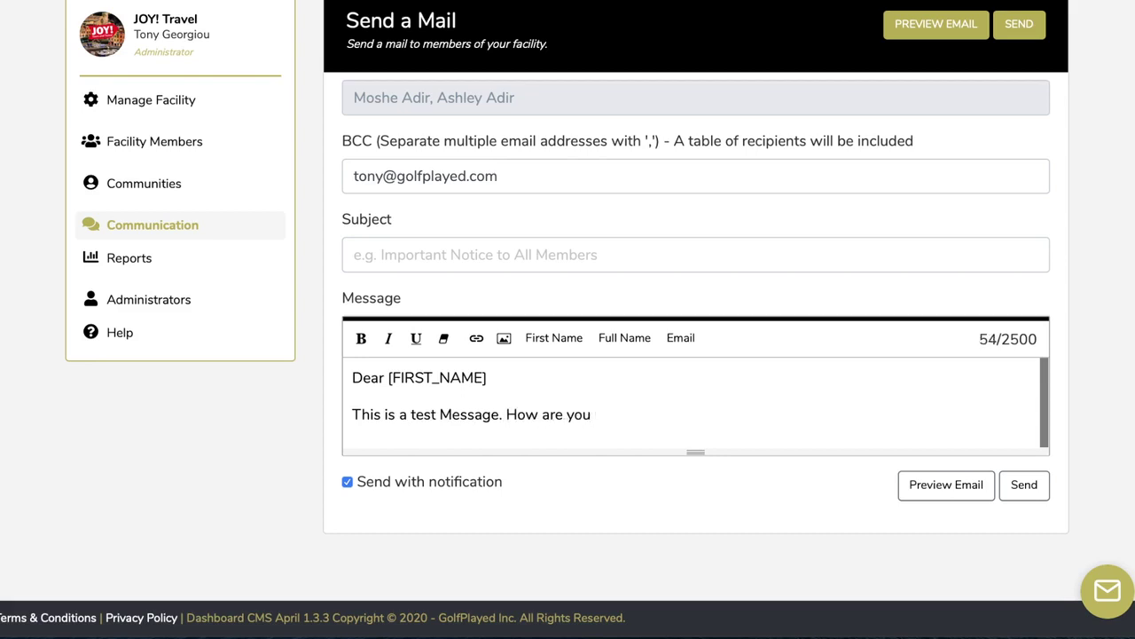
pyautogui.write(' doing')
pyautogui.click(574, 337)
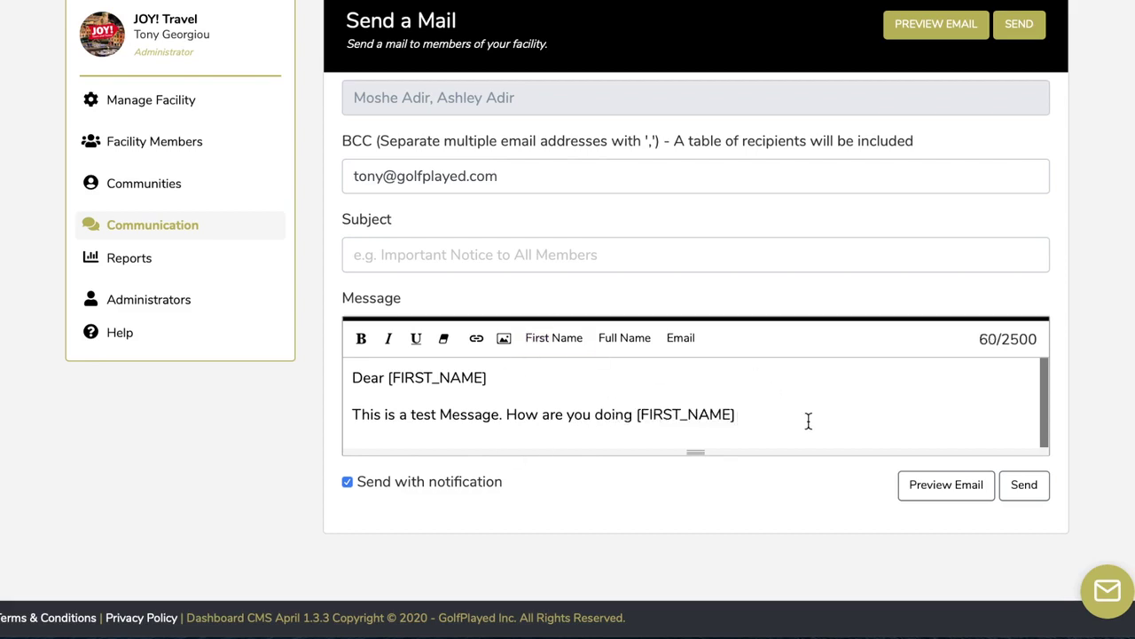
pyautogui.press('Return')
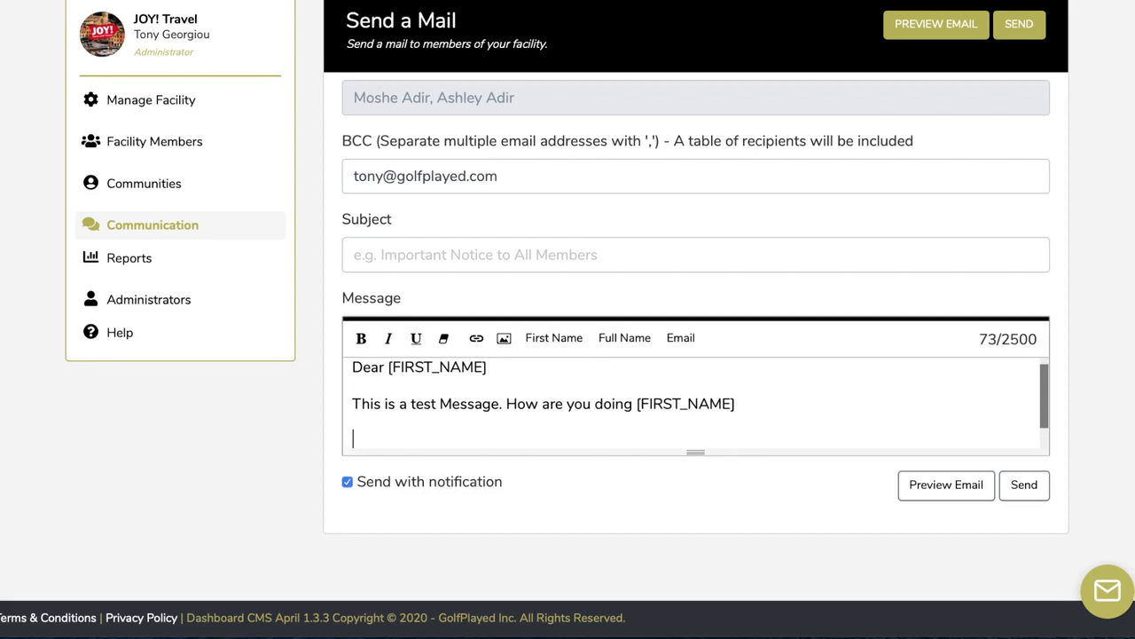
pyautogui.write('Please ')
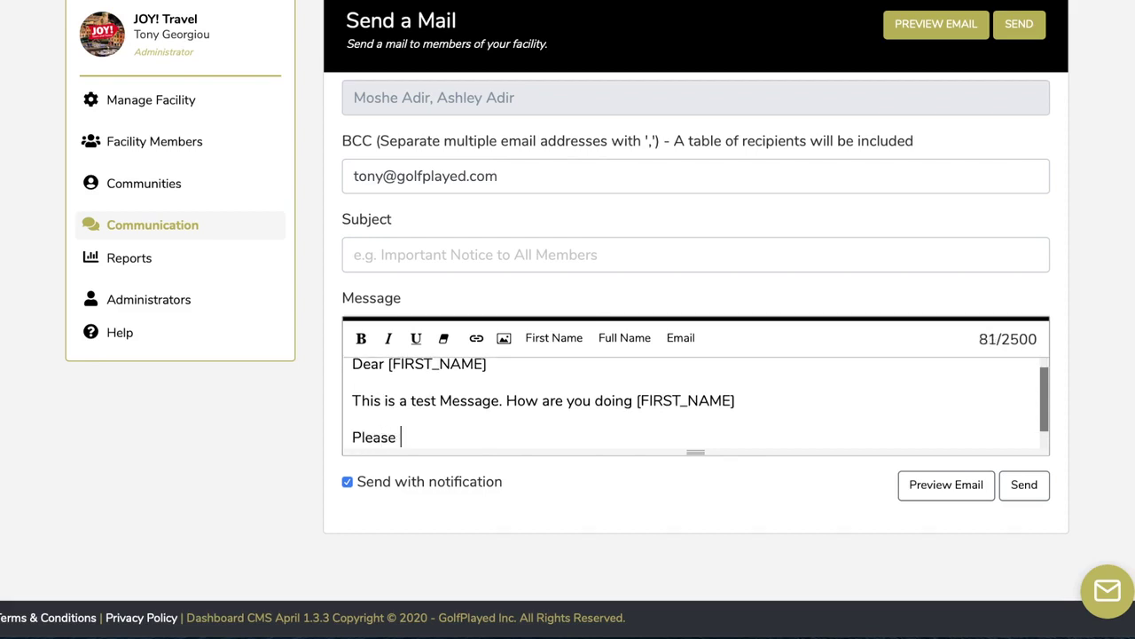
pyautogui.write('verify th')
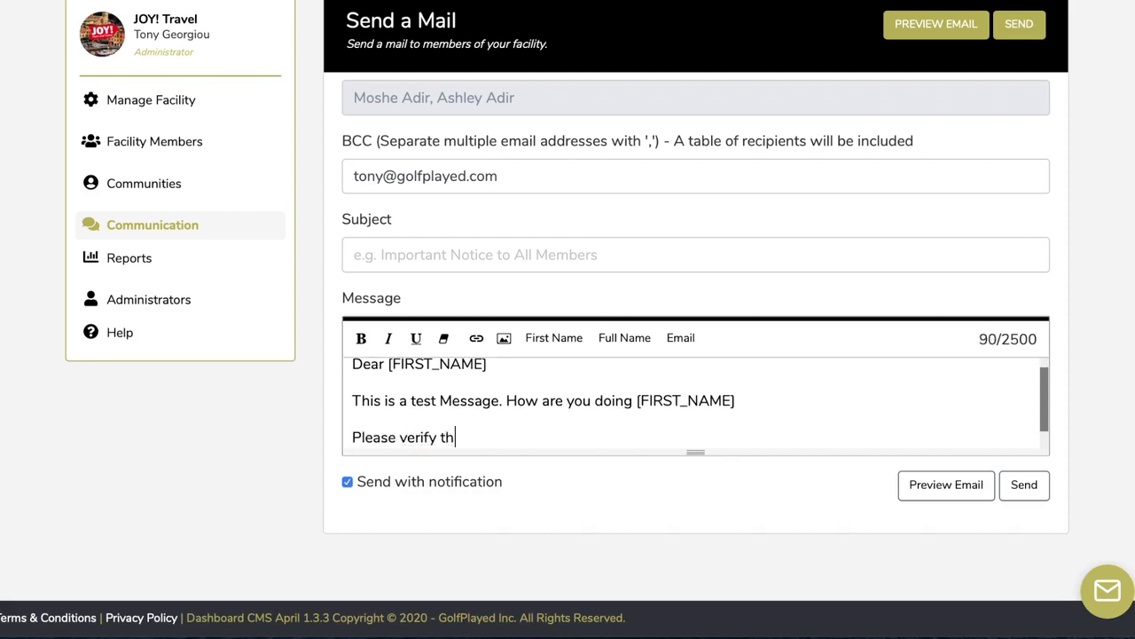
pyautogui.write('at this is ')
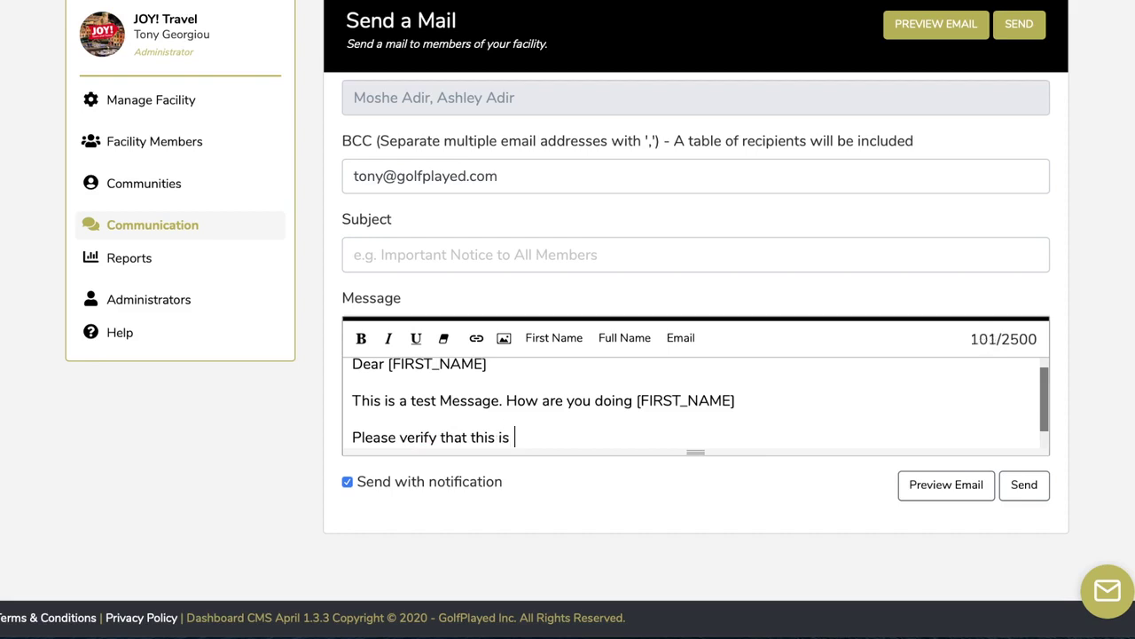
pyautogui.write('your correct ')
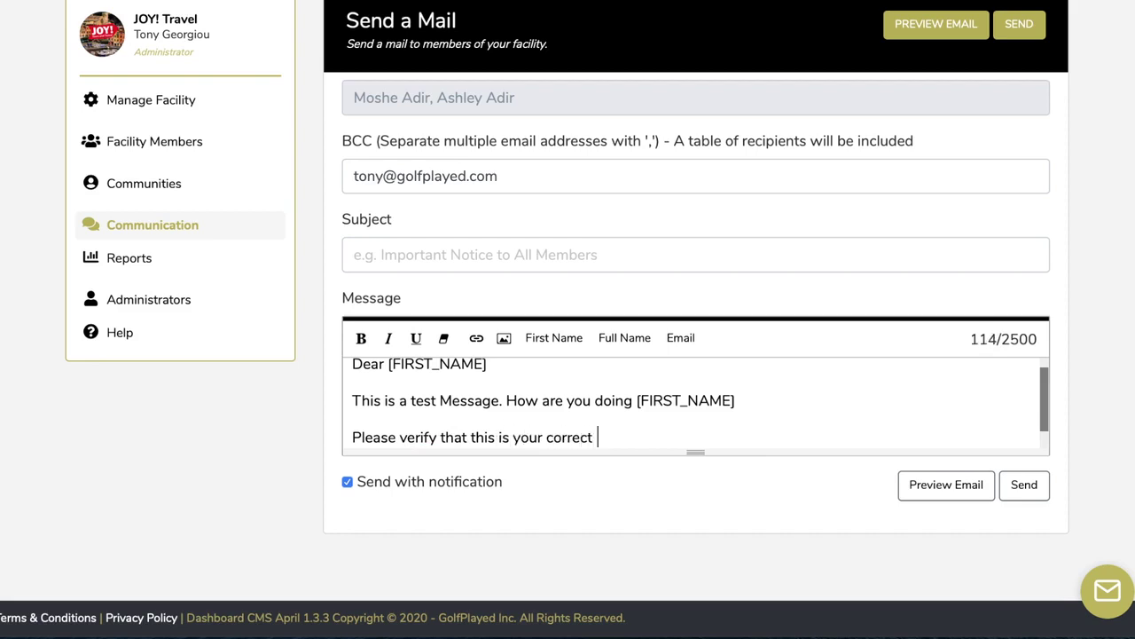
pyautogui.write('email address')
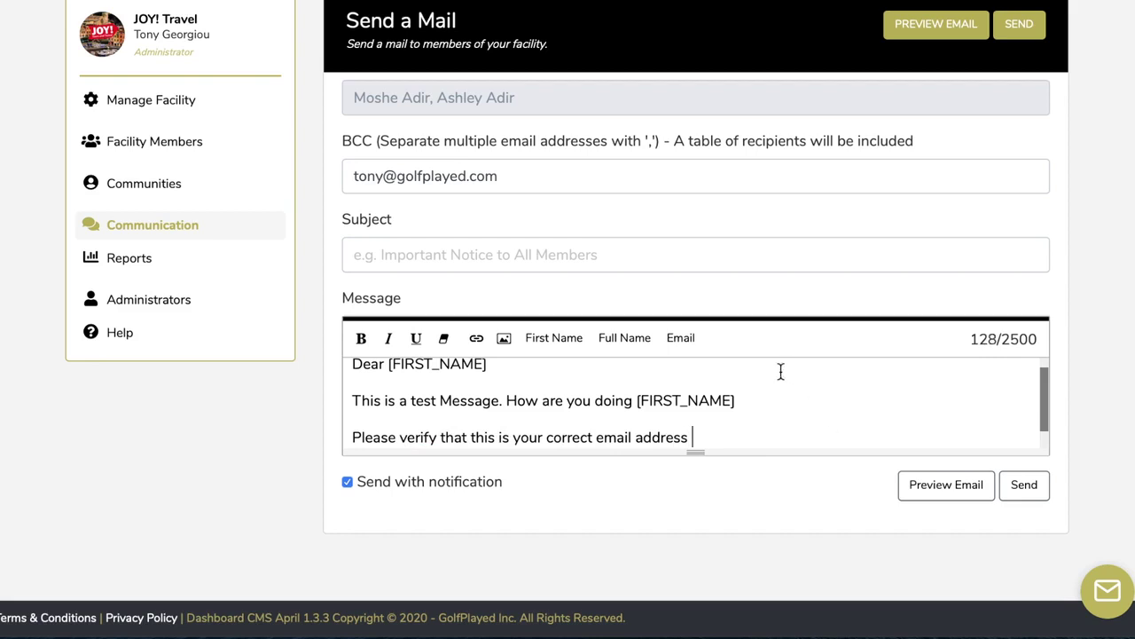
pyautogui.click(690, 344)
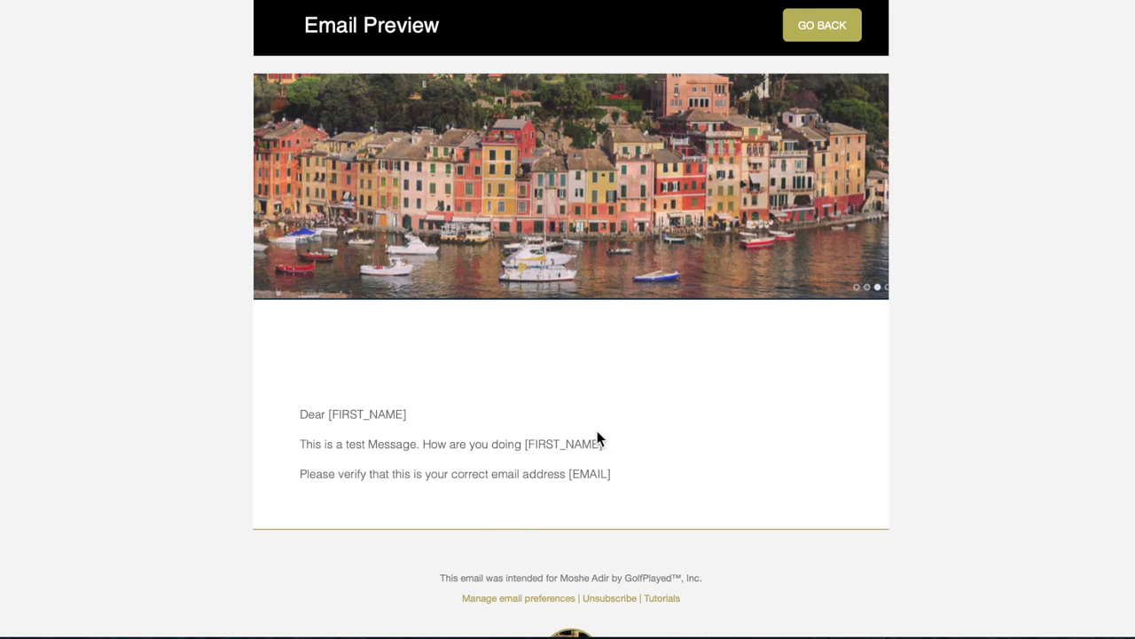
pyautogui.scroll(-3, 703, 419)
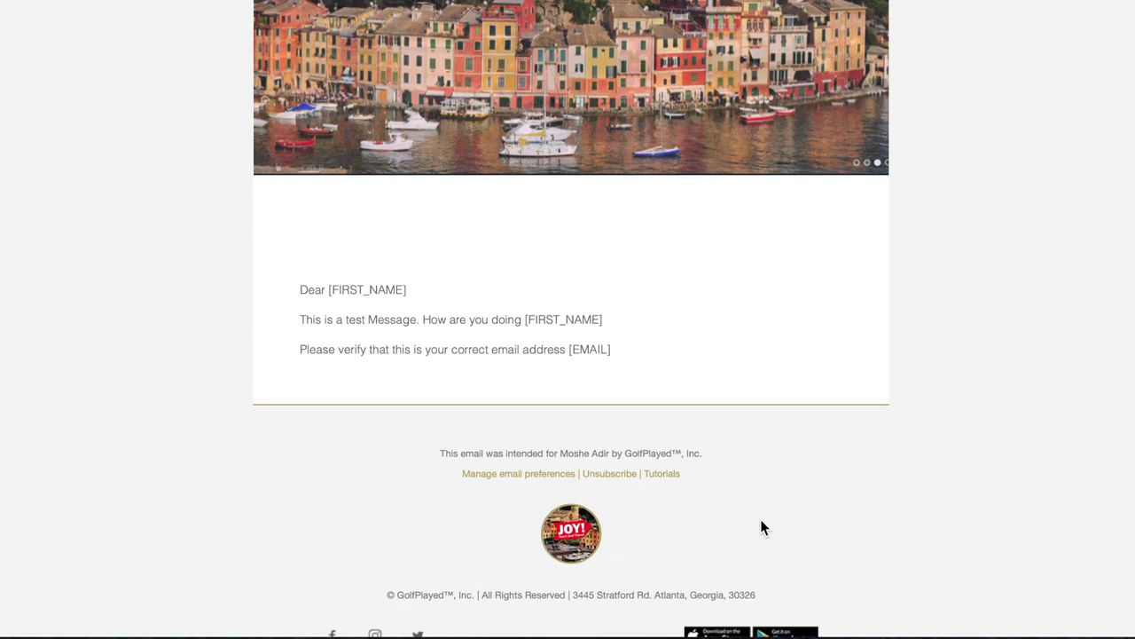
pyautogui.scroll(3, 761, 522)
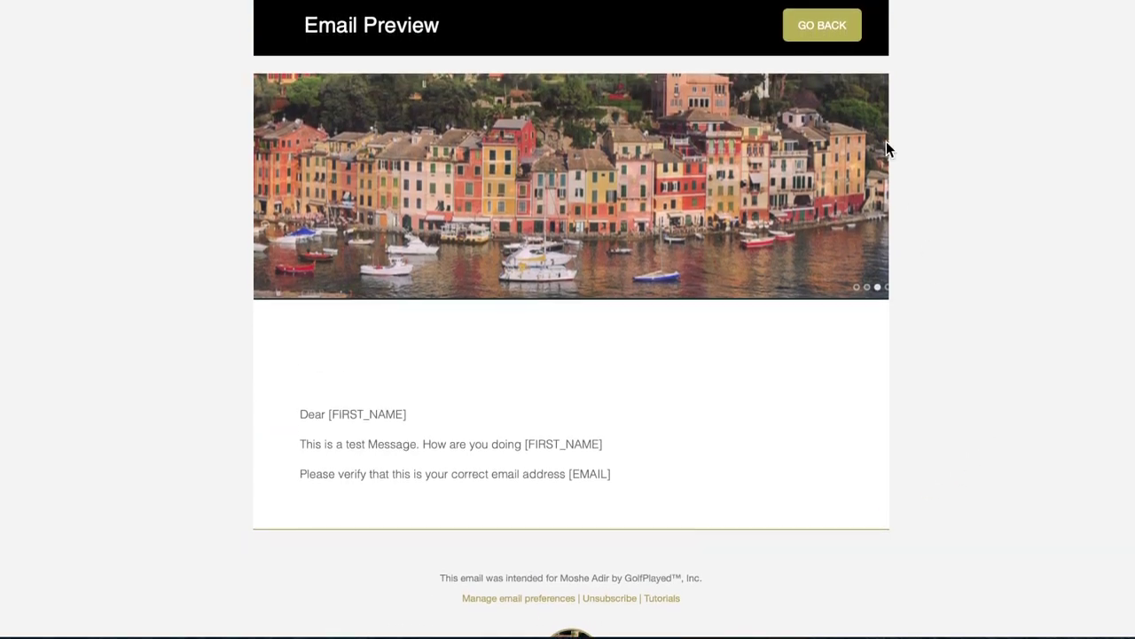
pyautogui.click(836, 27)
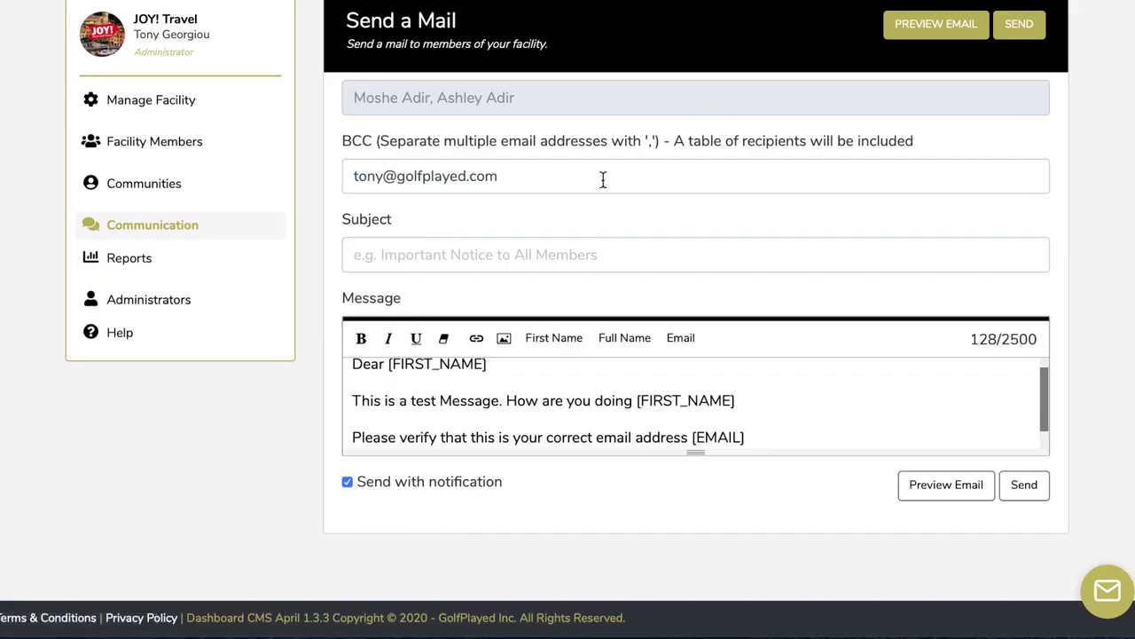